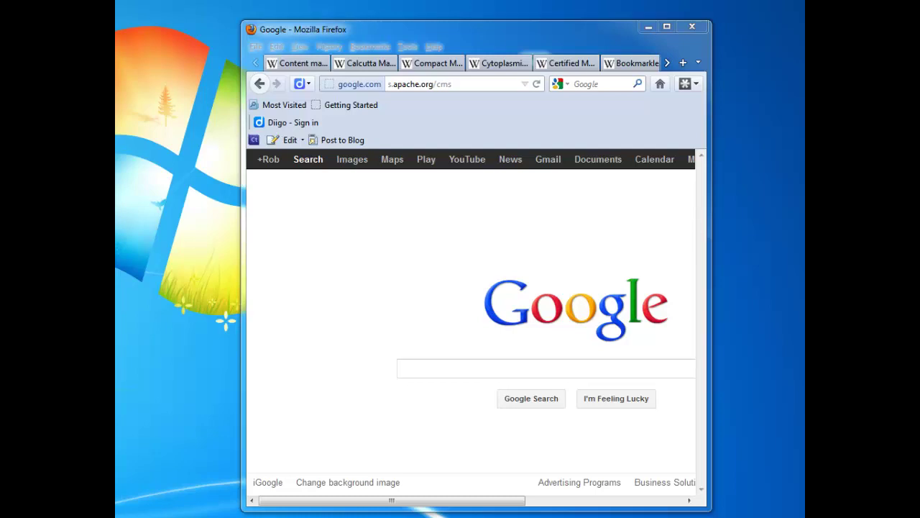
# Close the Wikipedia articles on Calcutta Mathematical Society, Compact Muon Solenoid, Cytoplasmic male sterility and Certified Master Safecracker
pyautogui.click(360, 63)
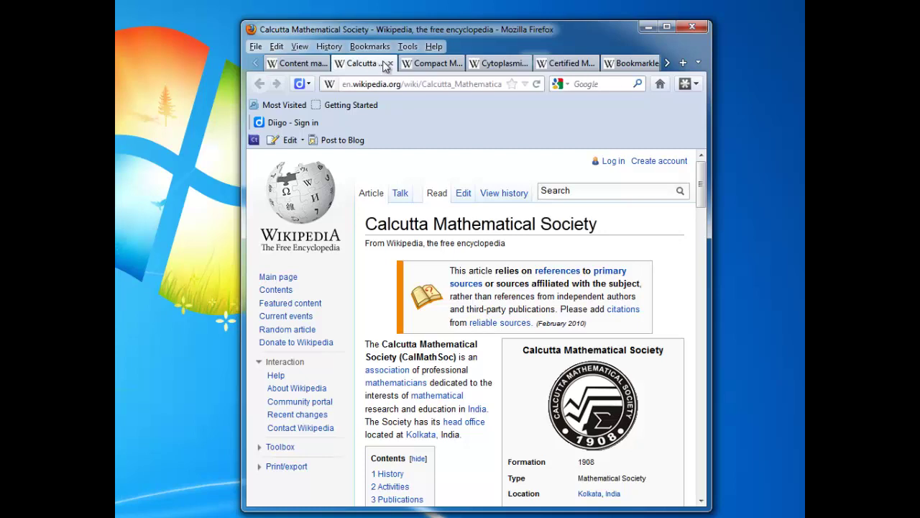
pyautogui.click(389, 64)
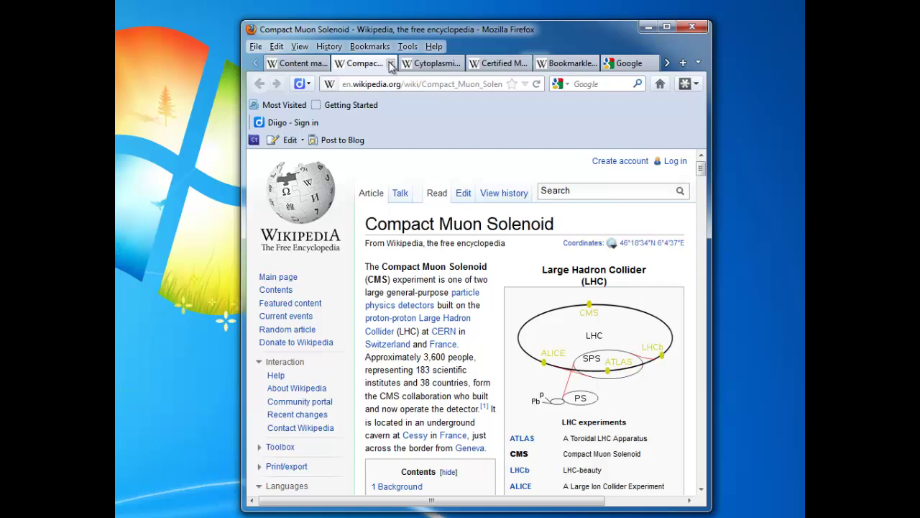
pyautogui.click(391, 64)
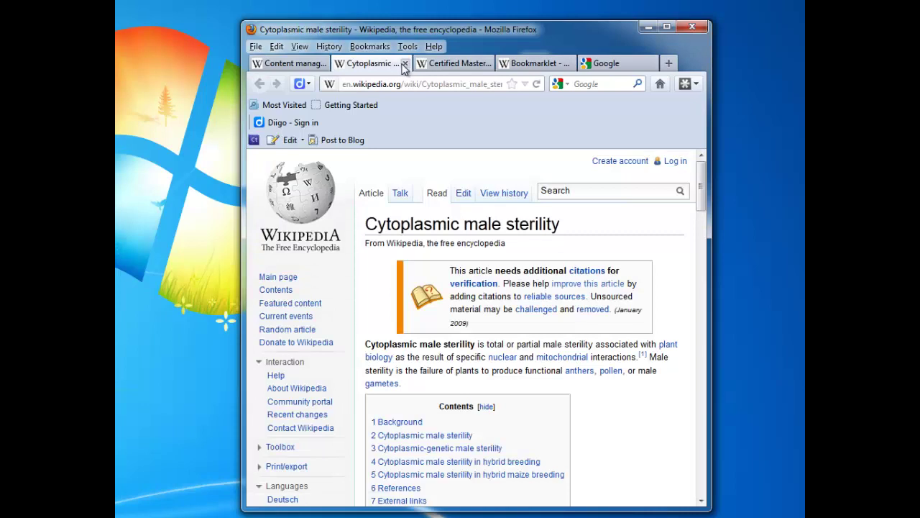
pyautogui.click(404, 64)
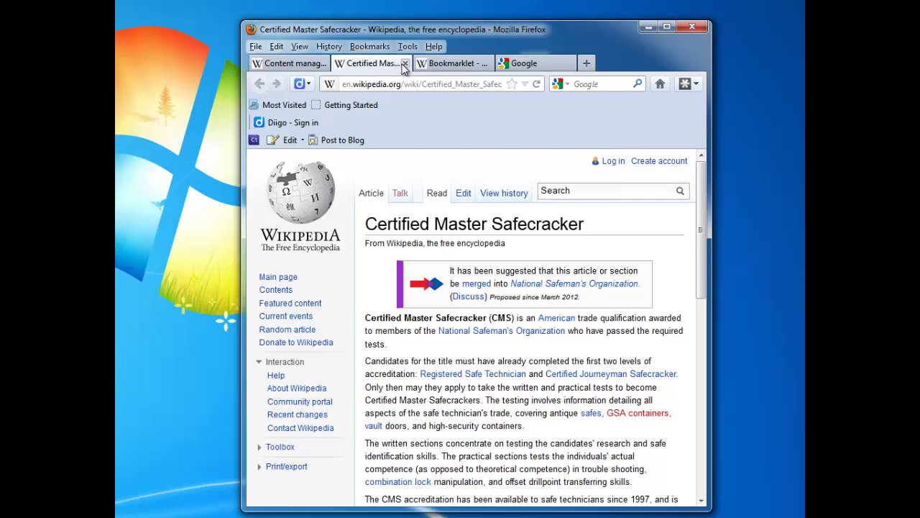
pyautogui.click(405, 64)
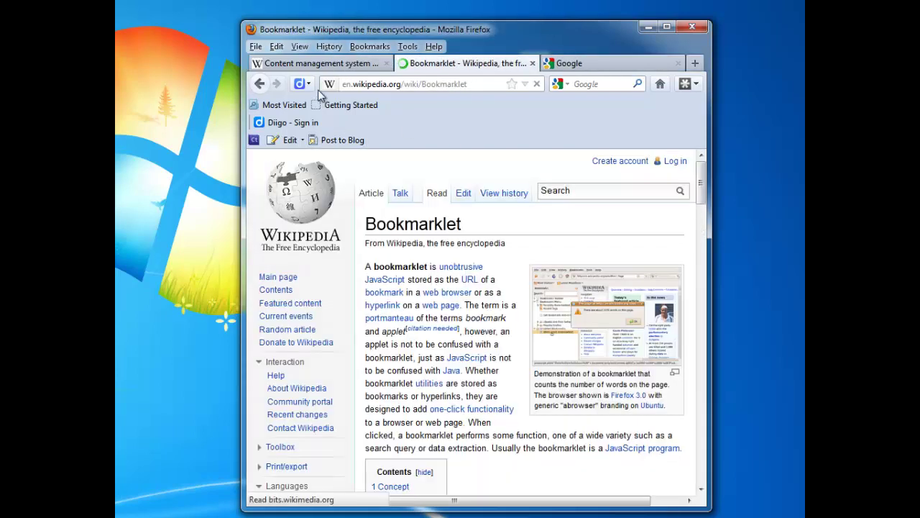
# Read the introduction of the Content management system article and close it along with the Bookmarklet article
pyautogui.click(320, 66)
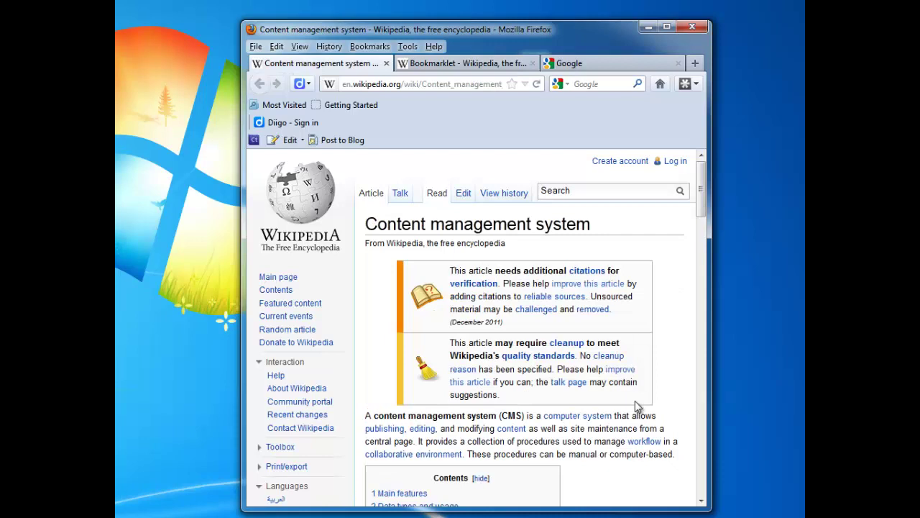
pyautogui.scroll(-4, 645, 349)
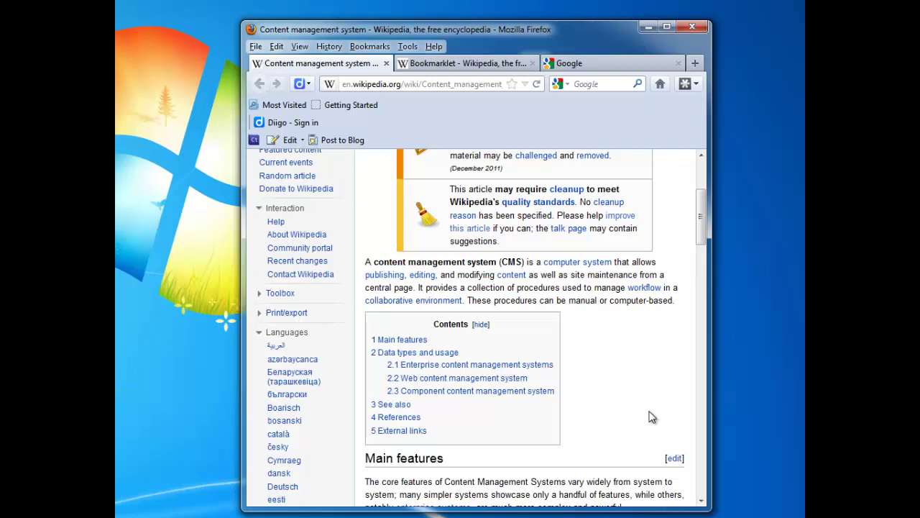
pyautogui.click(387, 64)
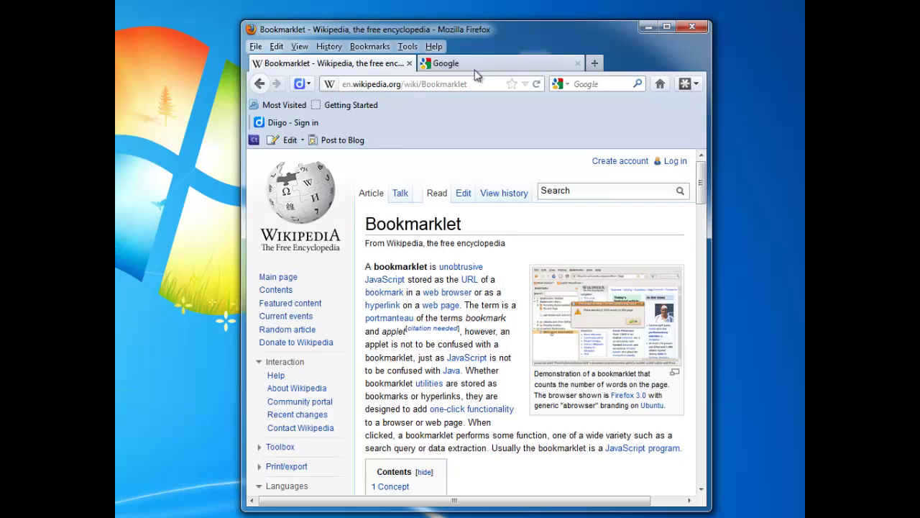
pyautogui.click(409, 63)
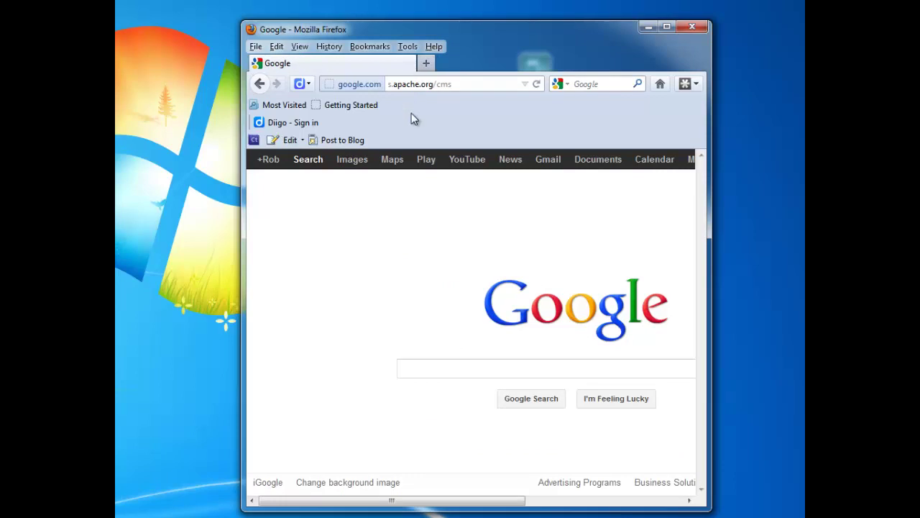
# Load the s.apache.org/cms address and sign in to the site with the user name anonymous
pyautogui.click(469, 83)
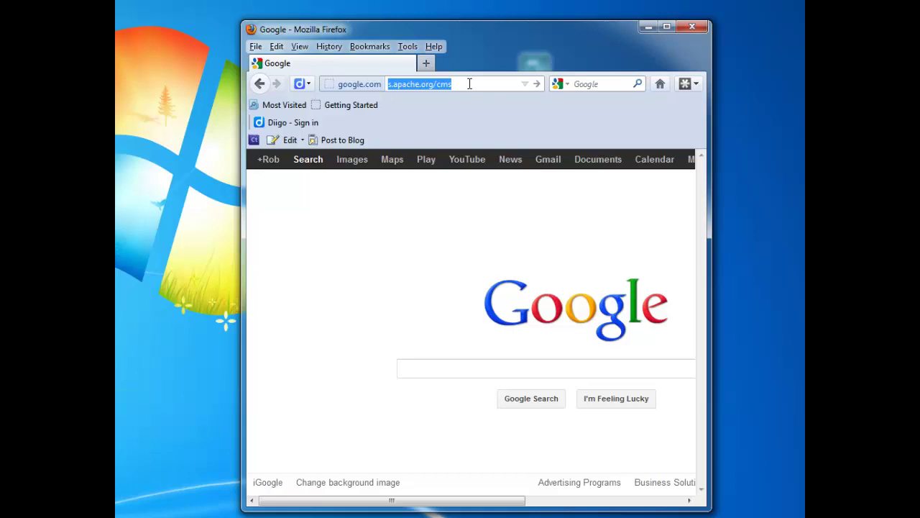
pyautogui.click(472, 83)
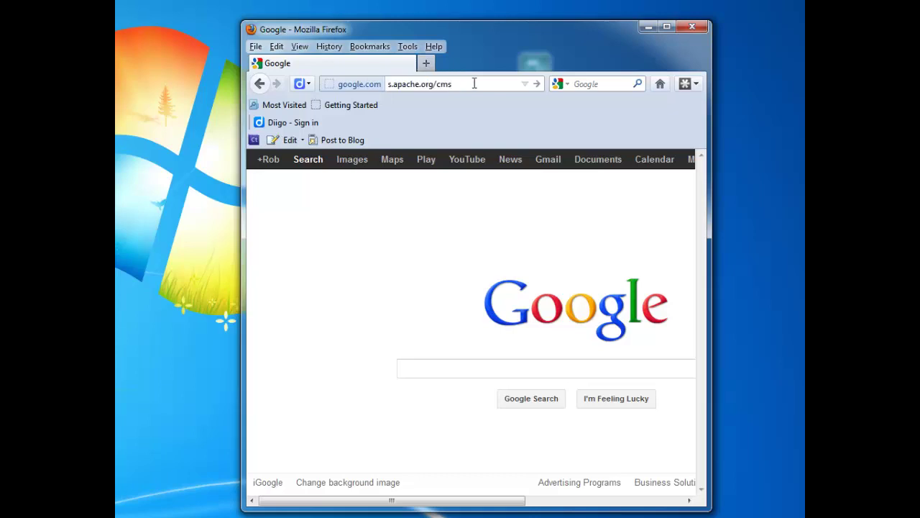
pyautogui.press('Return')
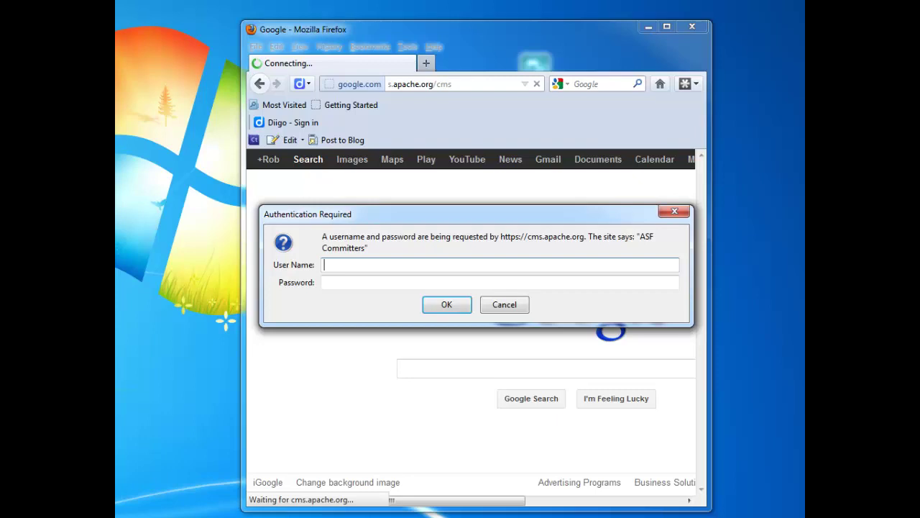
pyautogui.write('anonymous')
pyautogui.click(437, 309)
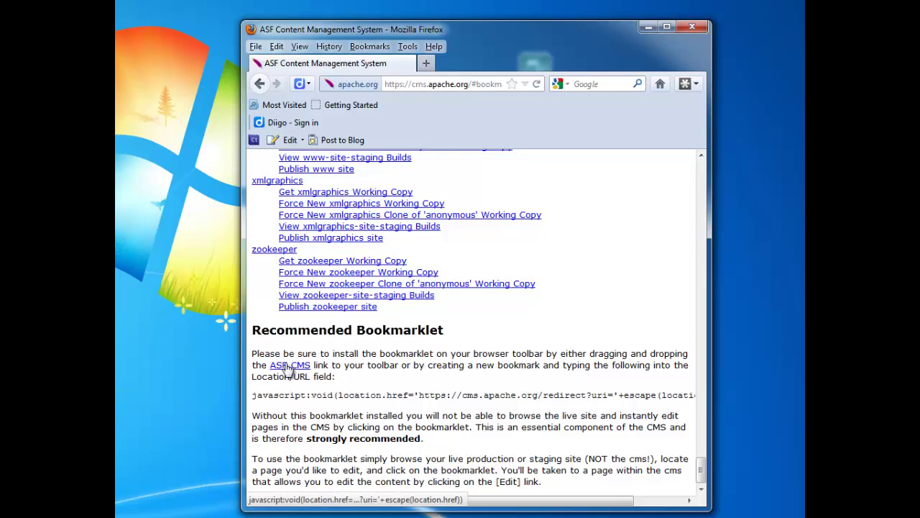
# Install the recommended ASF CMS bookmarklet among the browser's visible bookmarks
pyautogui.click(290, 366)
pyautogui.moveTo(287, 368)
pyautogui.mouseDown()
pyautogui.moveTo(453, 275)
pyautogui.moveTo(457, 167)
pyautogui.moveTo(440, 106)
pyautogui.mouseUp()
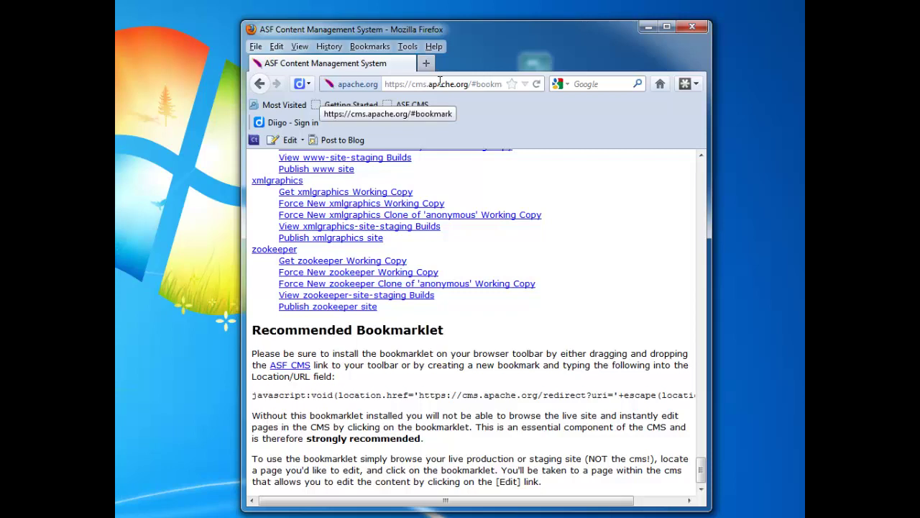
# Go to incubator.apache.org/openofficeorg/ and look through the paragraph describing Apache OpenOffice and its platforms
pyautogui.click(440, 83)
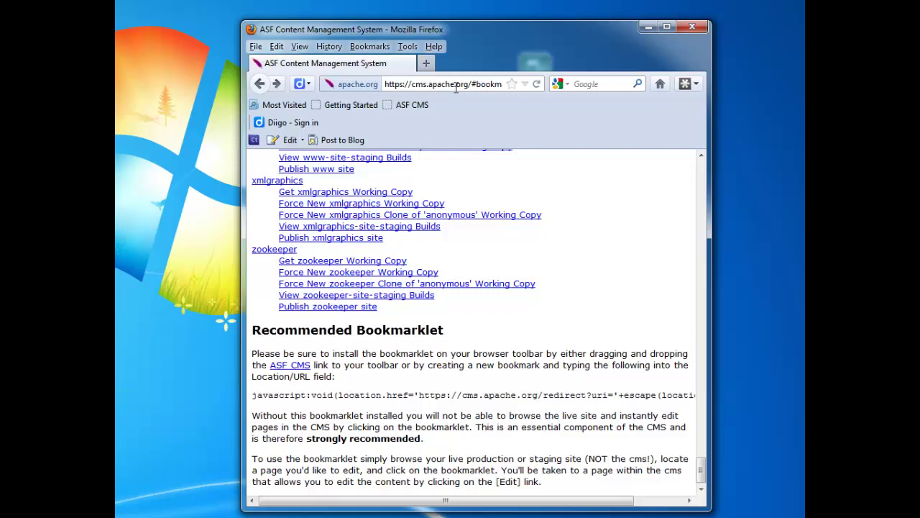
pyautogui.click(456, 87)
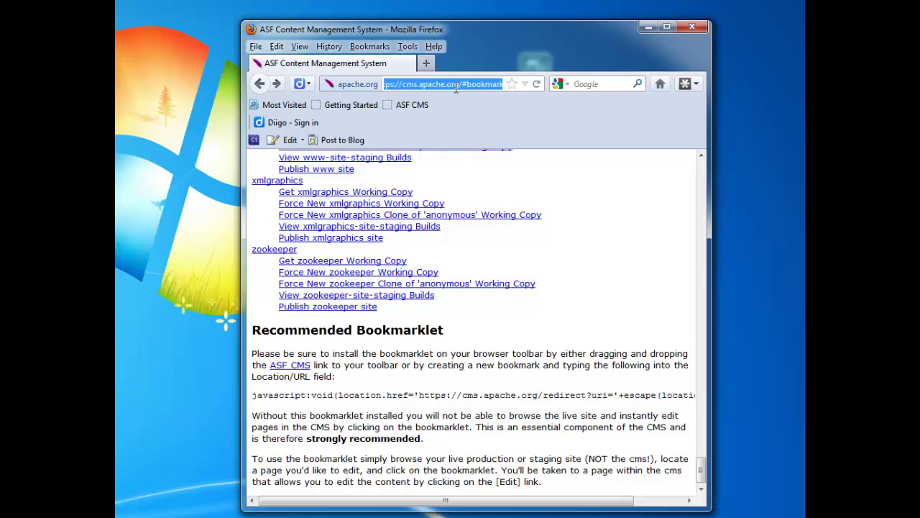
pyautogui.write('incubator.apache.org/openofficeorg/')
pyautogui.press('Return')
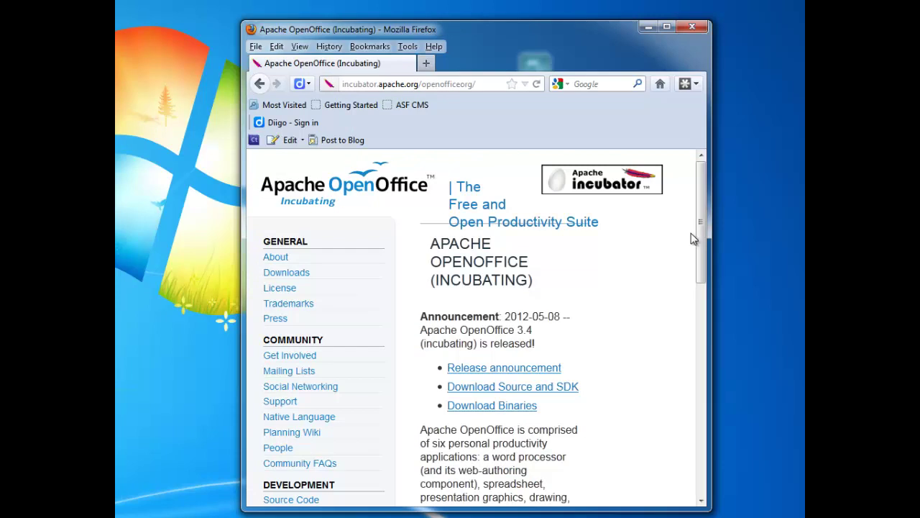
pyautogui.moveTo(696, 235); pyautogui.dragTo(704, 332)
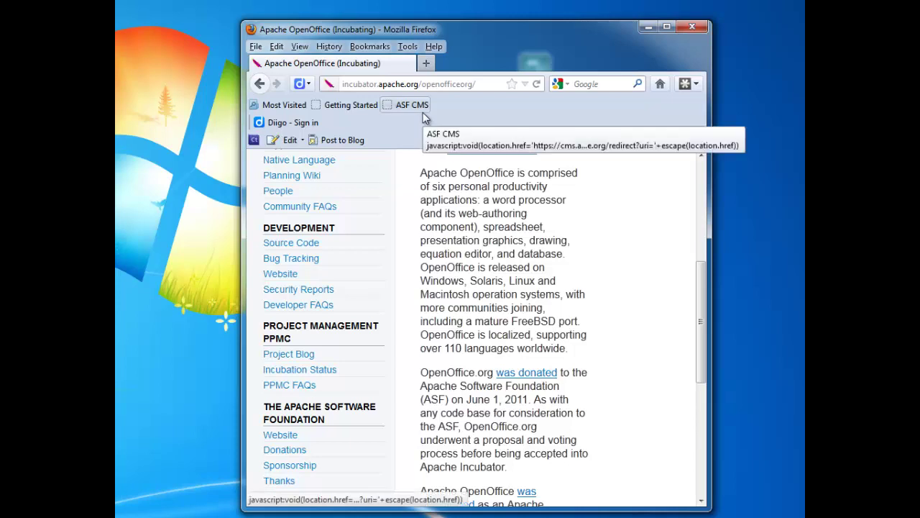
# Open the current page in the CMS with the ASF CMS bookmarklet and start editing index.mdtext in a wider window
pyautogui.click(410, 105)
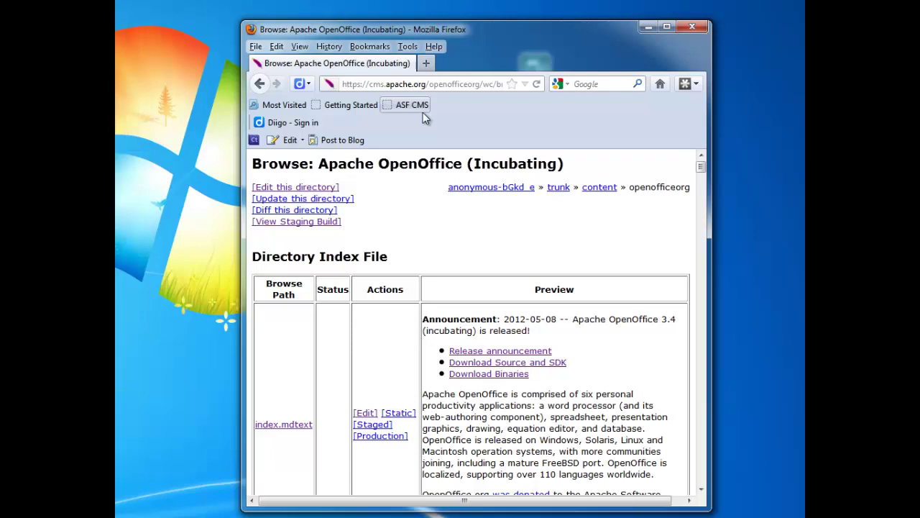
pyautogui.scroll(-2, 377, 216)
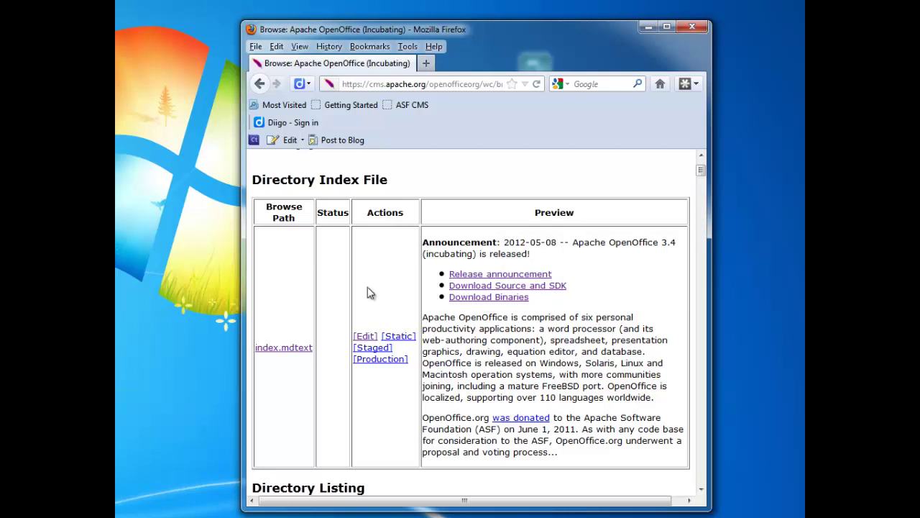
pyautogui.click(364, 336)
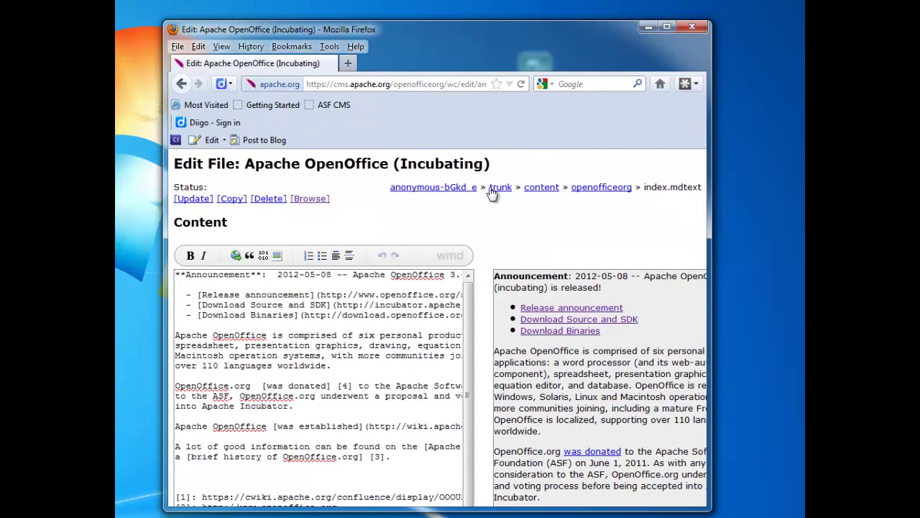
pyautogui.moveTo(712, 183); pyautogui.dragTo(777, 174)
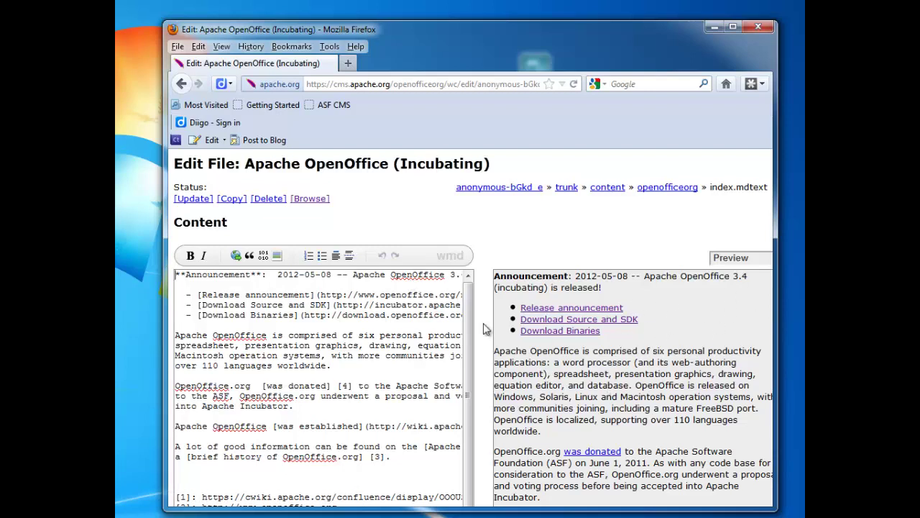
# Remove "Solaris," from the list of operating systems OpenOffice is released on in the page content
pyautogui.scroll(-1, 475, 322)
pyautogui.scroll(-1, 475, 322)
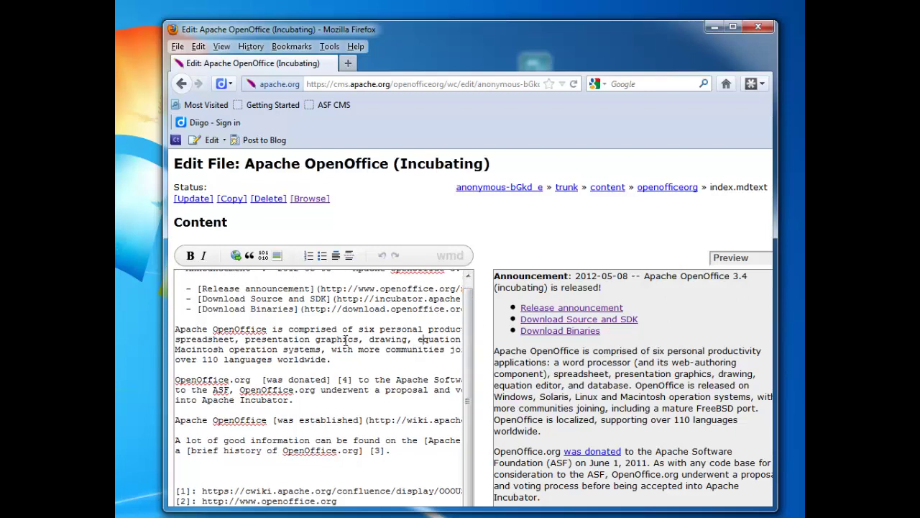
pyautogui.press('Right')
pyautogui.press('Right')
pyautogui.press('Right')
pyautogui.press('Right')
pyautogui.press('Right')
pyautogui.press('Right')
pyautogui.press('Right')
pyautogui.press('Right')
pyautogui.press('Right')
pyautogui.press('Right')
pyautogui.press('Right')
pyautogui.press('Right')
pyautogui.press('Right')
pyautogui.press('Right')
pyautogui.press('Right')
pyautogui.press('Right')
pyautogui.press('Right')
pyautogui.press('Right')
pyautogui.press('Right')
pyautogui.press('Right')
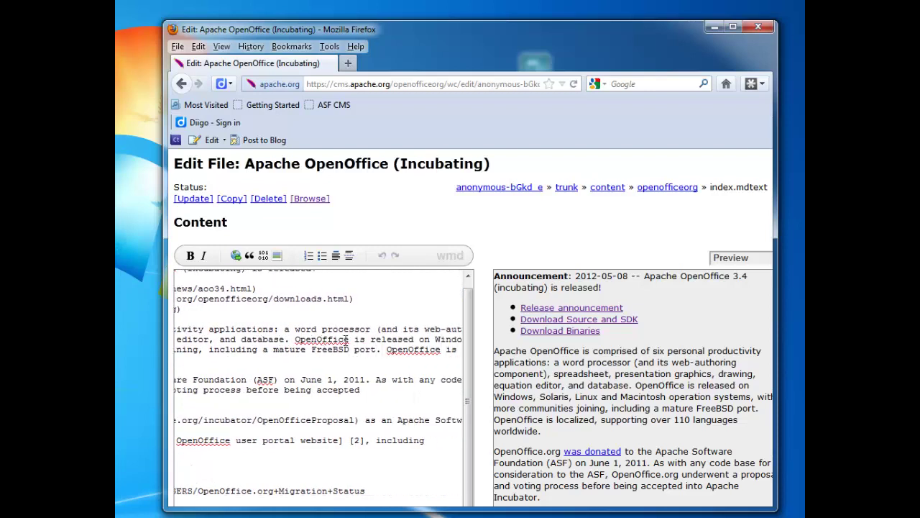
pyautogui.press('Down')
pyautogui.press('Left')
pyautogui.press('Left')
pyautogui.press('Left')
pyautogui.press('Left')
pyautogui.press('Left')
pyautogui.press('Left')
pyautogui.press('Left')
pyautogui.press('Left')
pyautogui.press('Left')
pyautogui.press('Left')
pyautogui.press('Left')
pyautogui.press('Left')
pyautogui.press('Left')
pyautogui.press('Left')
pyautogui.press('Left')
pyautogui.press('Left')
pyautogui.press('Left')
pyautogui.press('Left')
pyautogui.press('Left')
pyautogui.press('Left')
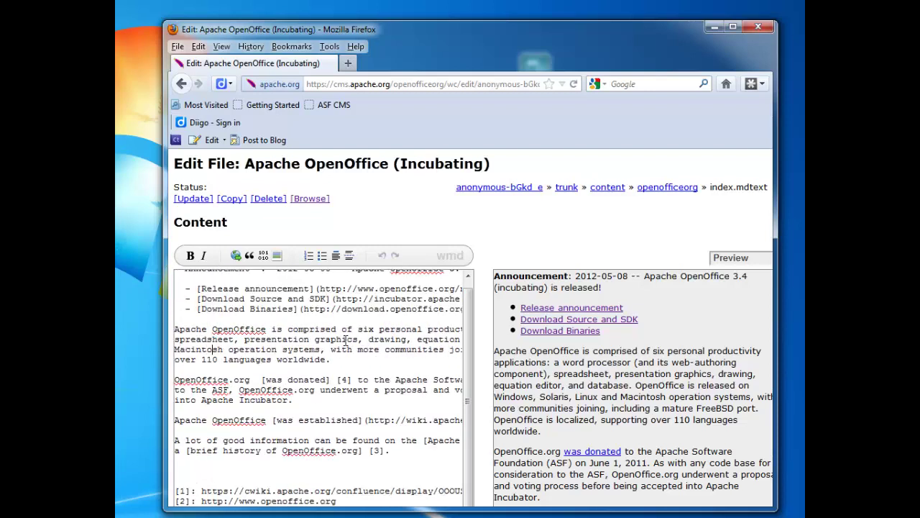
pyautogui.press('End')
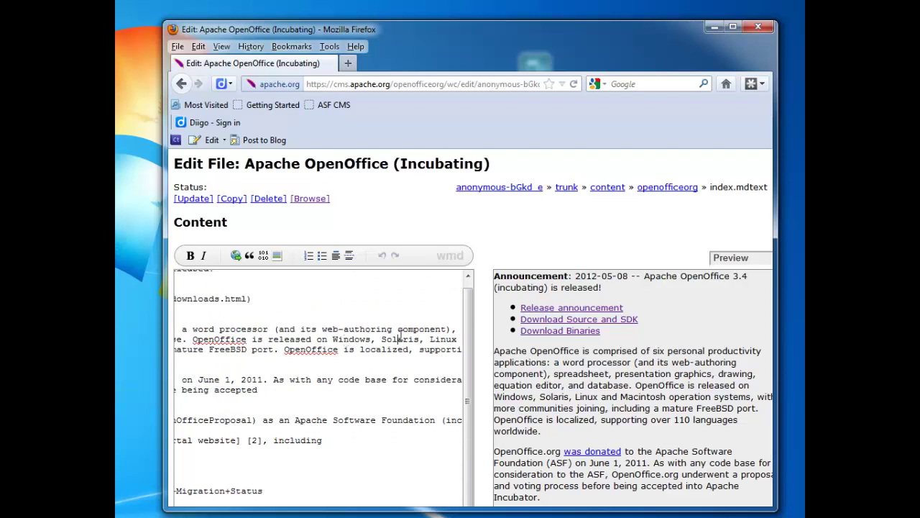
pyautogui.doubleClick(399, 337)
pyautogui.press('Delete')
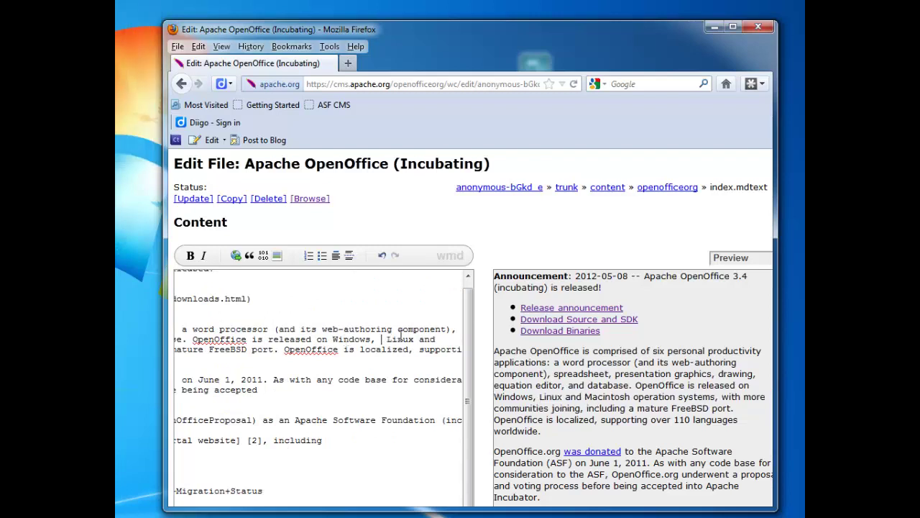
pyautogui.press('Delete')
# Delete the words "a mature" before "FreeBSD" in the sentence about communities joining
pyautogui.press('Left')
pyautogui.press('Left')
pyautogui.press('Left')
pyautogui.press('Left')
pyautogui.press('Left')
pyautogui.press('Left')
pyautogui.press('Left')
pyautogui.press('Left')
pyautogui.press('Left')
pyautogui.press('Left')
pyautogui.press('Left')
pyautogui.press('Left')
pyautogui.press('Left')
pyautogui.press('Left')
pyautogui.press('Left')
pyautogui.press('Left')
pyautogui.press('Left')
pyautogui.press('Left')
pyautogui.press('Left')
pyautogui.press('Left')
pyautogui.press('Left')
pyautogui.press('Left')
pyautogui.press('Left')
pyautogui.press('Left')
pyautogui.press('Left')
pyautogui.press('Left')
pyautogui.press('Left')
pyautogui.press('Left')
pyautogui.press('Left')
pyautogui.press('Left')
pyautogui.press('Left')
pyautogui.press('Left')
pyautogui.press('Left')
pyautogui.press('Left')
pyautogui.press('Left')
pyautogui.press('Left')
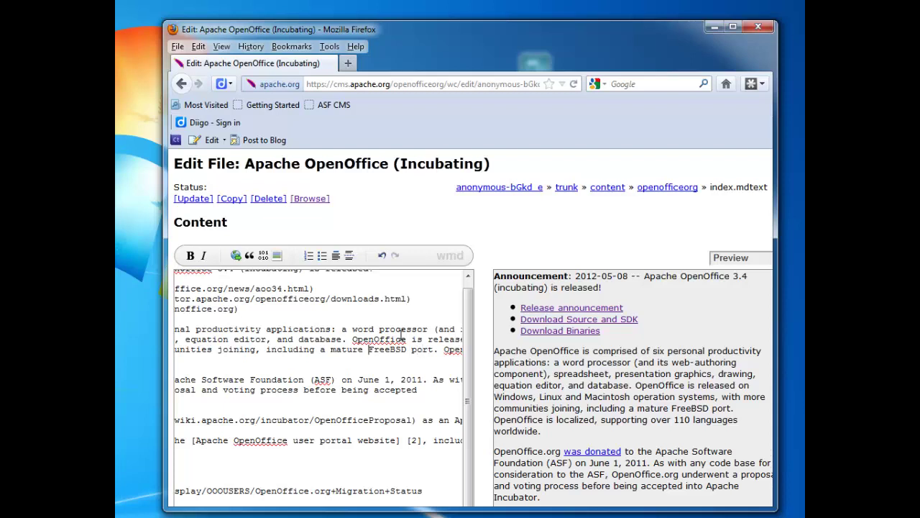
pyautogui.press('BackSpace')
pyautogui.press('BackSpace')
pyautogui.press('BackSpace')
pyautogui.press('BackSpace')
pyautogui.press('BackSpace')
pyautogui.press('BackSpace')
pyautogui.press('BackSpace')
pyautogui.press('BackSpace')
pyautogui.press('BackSpace')
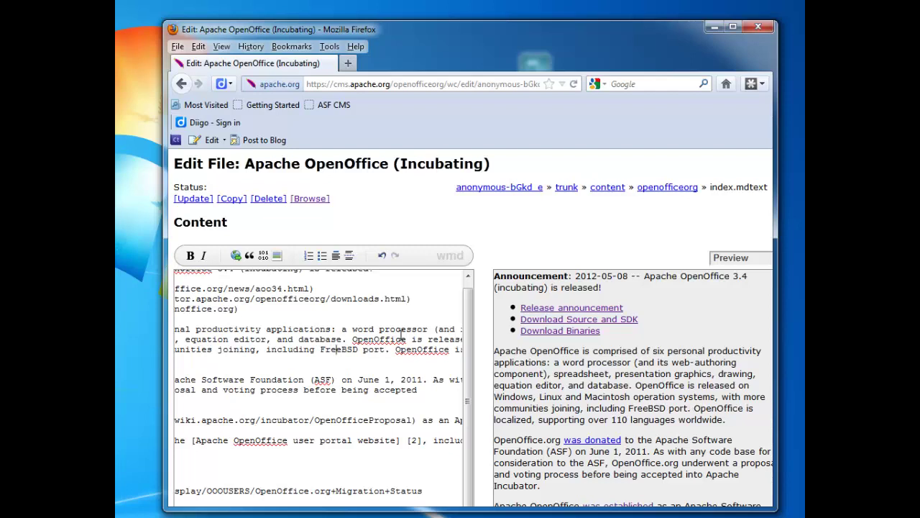
# Extend the port wording to "FreeBSD, Solaris and OS/2 ports" and insert "the" before "Windows" in the release sentence
pyautogui.press('Right')
pyautogui.press('Right')
pyautogui.press('Right')
pyautogui.write(', Sola')
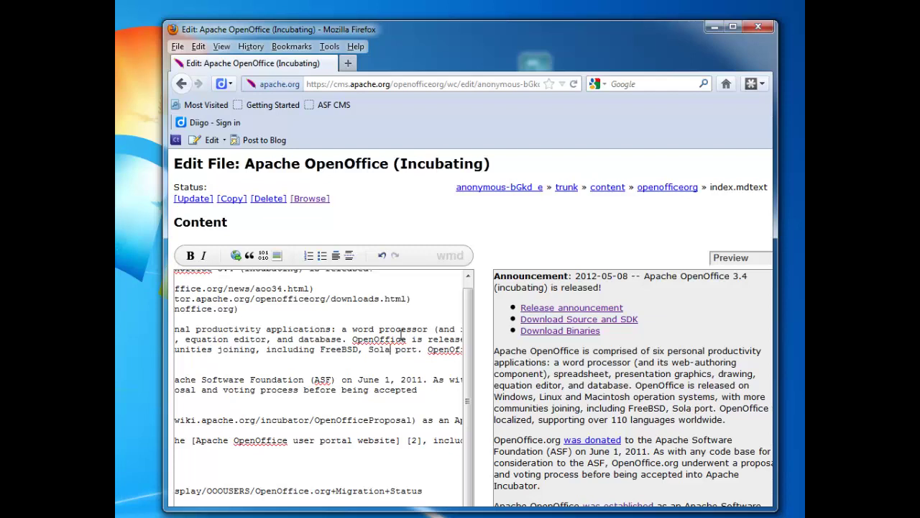
pyautogui.write('ris and O')
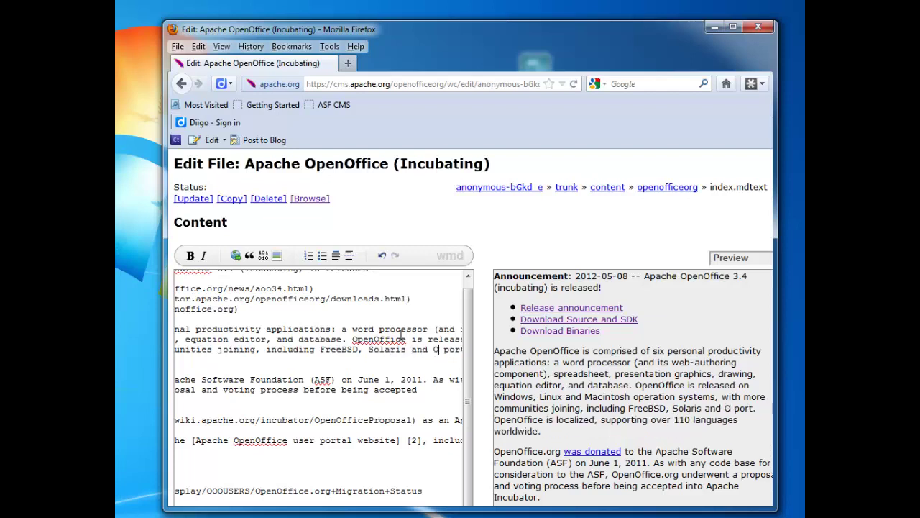
pyautogui.write('S/2')
pyautogui.press('Right')
pyautogui.press('Right')
pyautogui.press('Right')
pyautogui.press('Right')
pyautogui.press('Right')
pyautogui.press('Right')
pyautogui.press('Right')
pyautogui.press('Right')
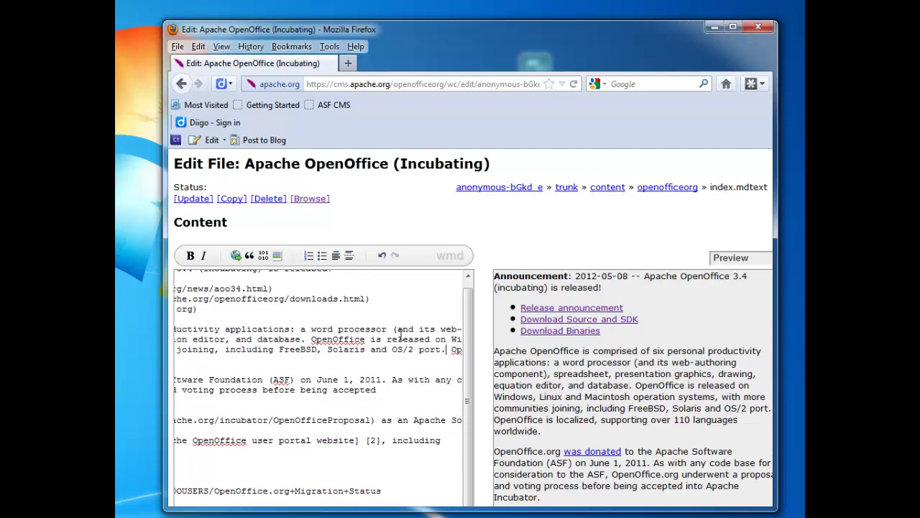
pyautogui.write('s')
pyautogui.write('the')
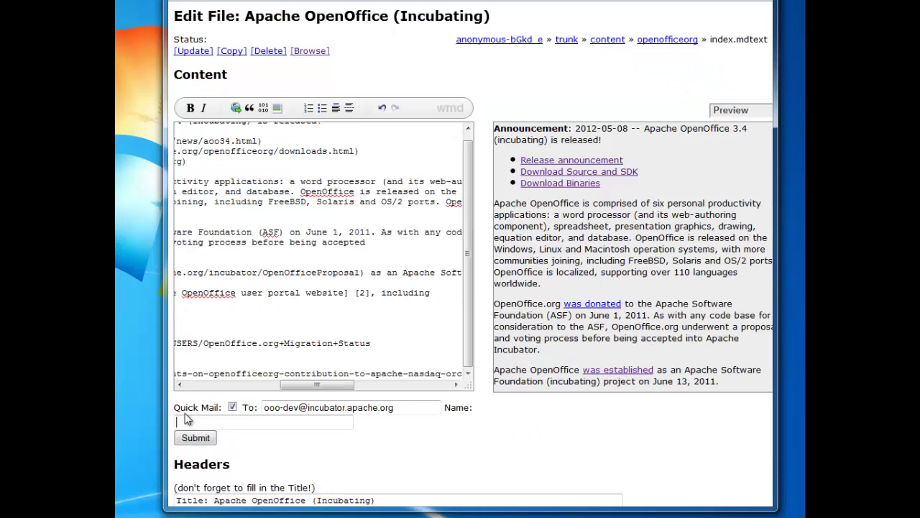
# Fill in the sender's name for Quick Mail and submit the page change to the project's mailing list
pyautogui.click(207, 420)
pyautogui.write('robweir')
pyautogui.press('Tab')
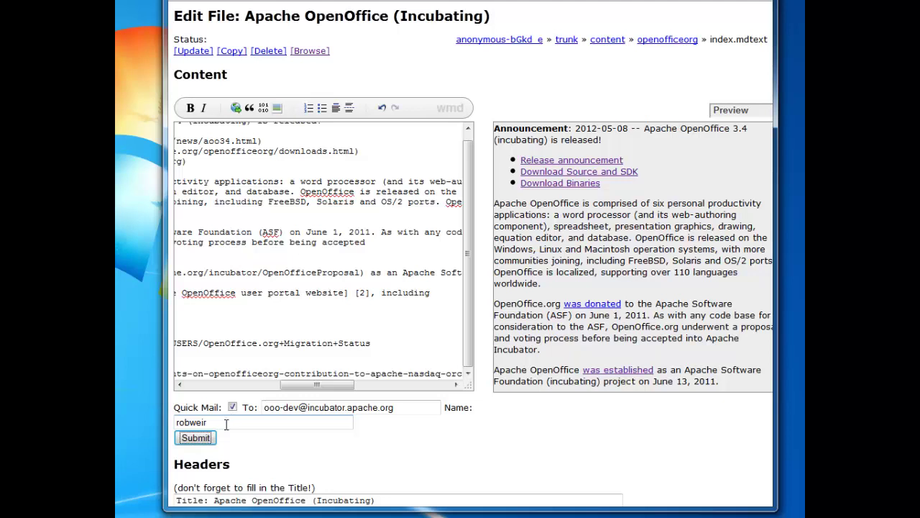
pyautogui.click(194, 441)
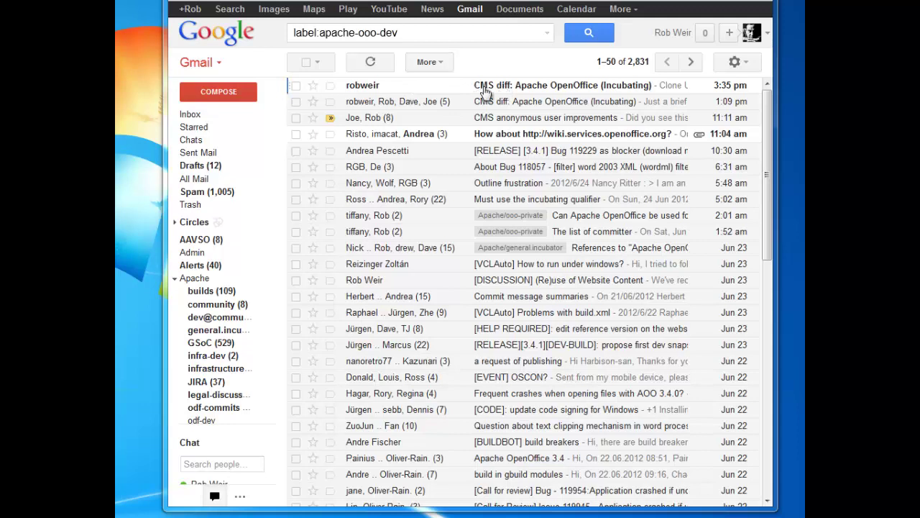
# Open the newest "CMS diff: Apache OpenOffice (Incubating)" mail in the apache-ooo-dev label and review the diff it contains
pyautogui.click(554, 86)
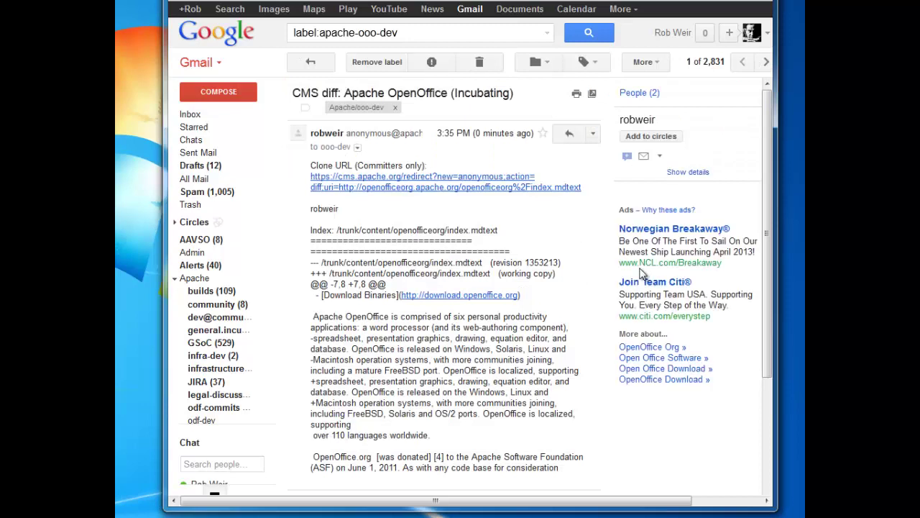
pyautogui.scroll(-3, 507, 284)
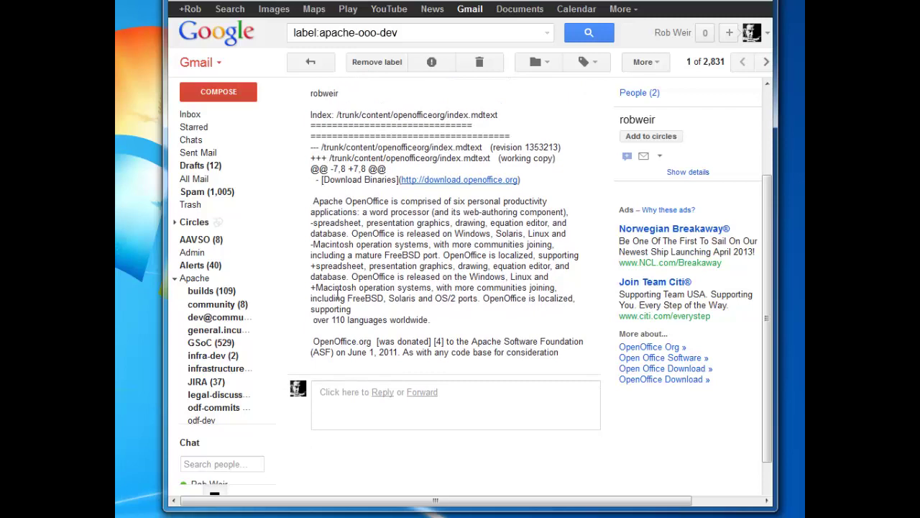
pyautogui.scroll(3, 338, 293)
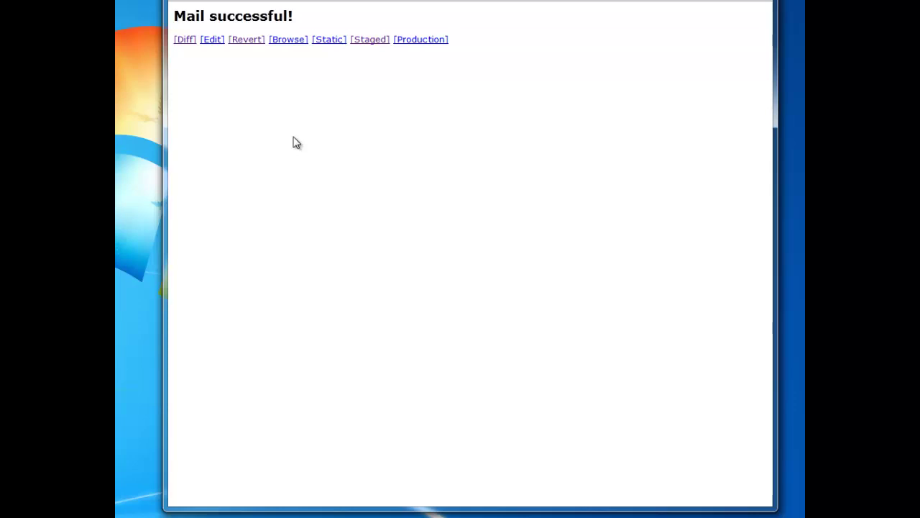
# Return to the CMS edit form for index.mdtext and submit the page change with Quick Mail again
pyautogui.hotkey('alt', 'Left')
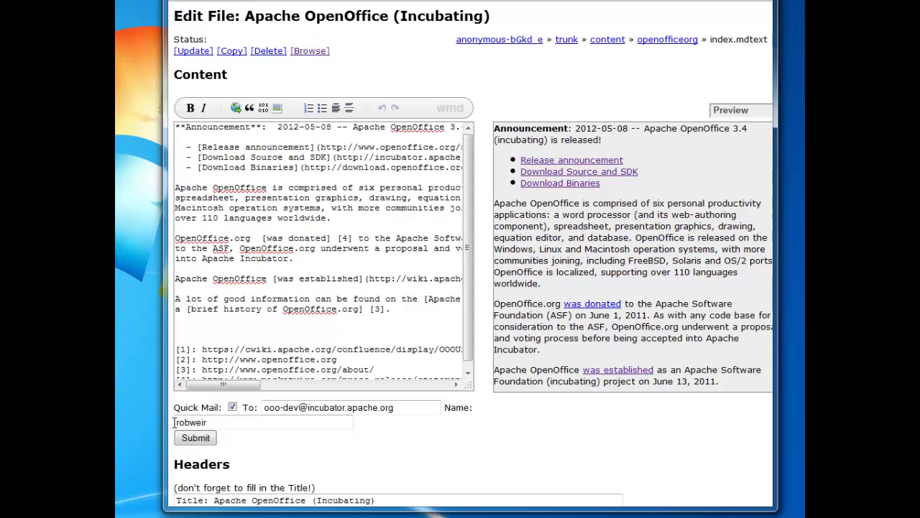
pyautogui.click(197, 439)
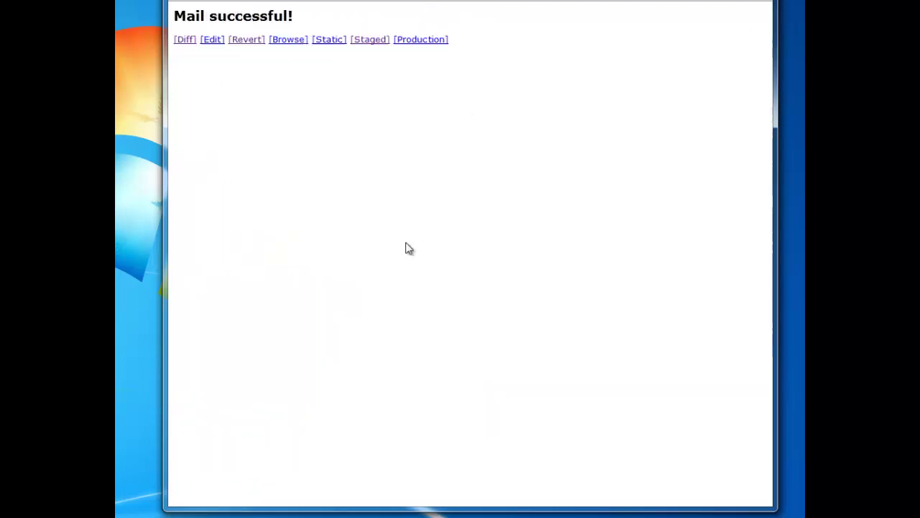
# View the diff of the submitted page change and open the Mail Diff form for it
pyautogui.click(189, 46)
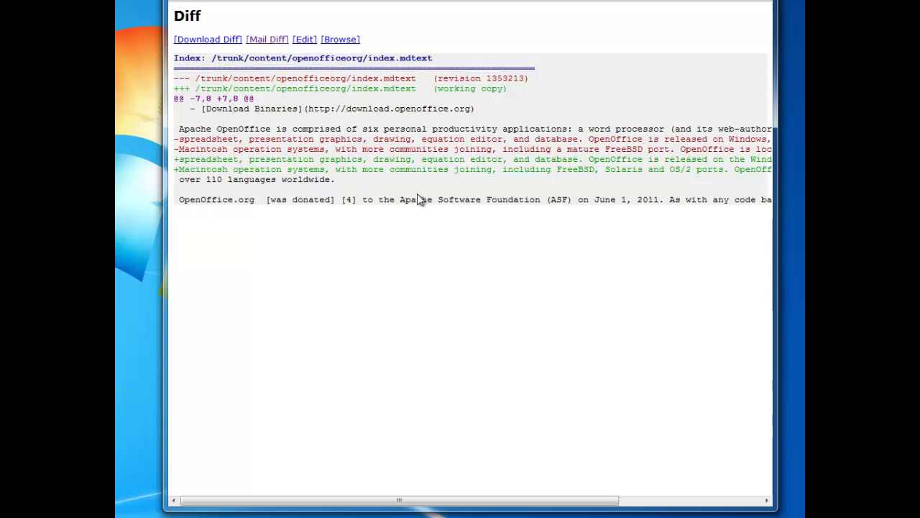
pyautogui.click(274, 47)
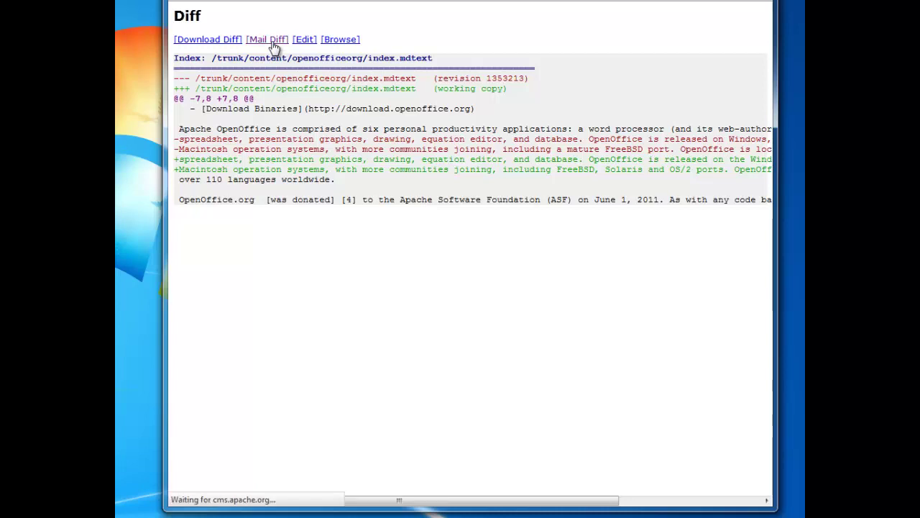
pyautogui.click(355, 202)
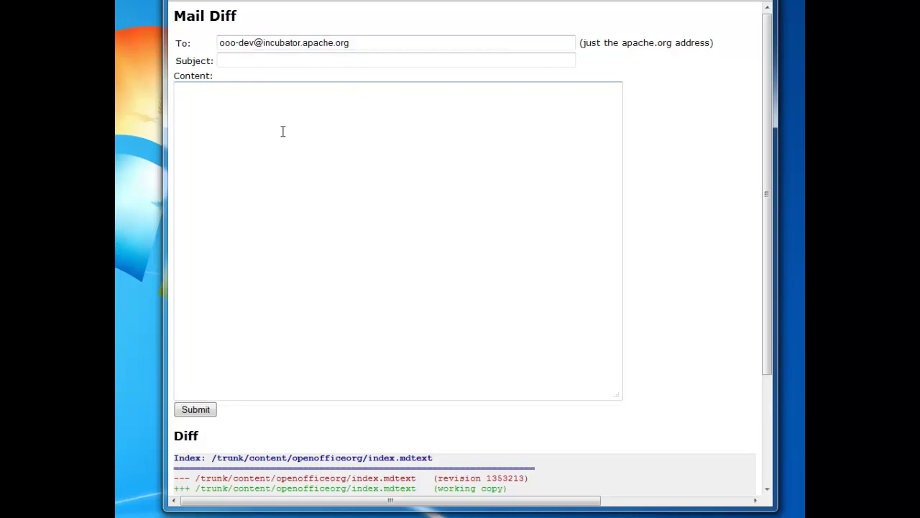
# Go through the subject and content fields of the Mail Diff form and select the whole recipient address
pyautogui.click(256, 62)
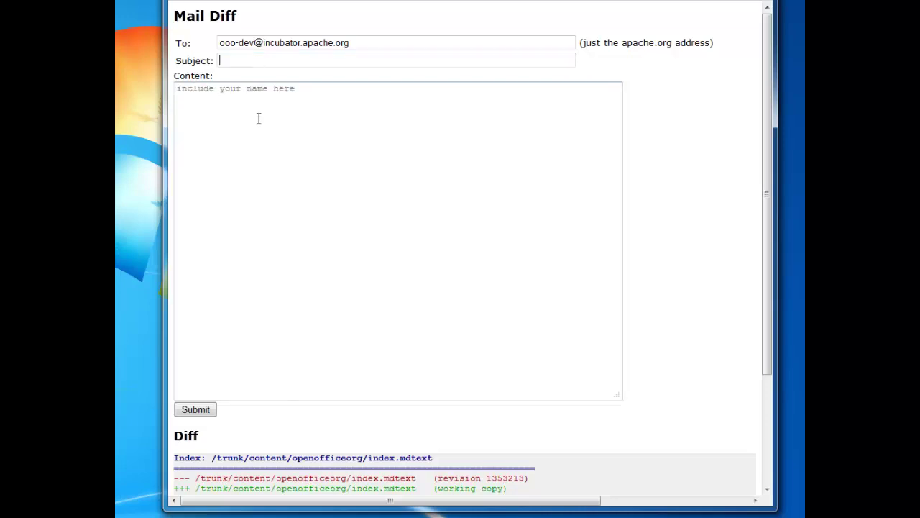
pyautogui.click(259, 119)
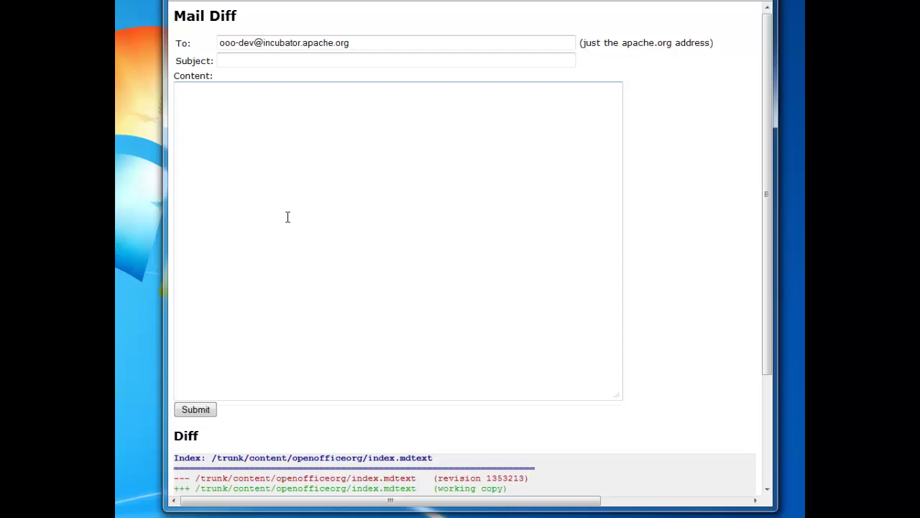
pyautogui.click(204, 414)
pyautogui.click(409, 192)
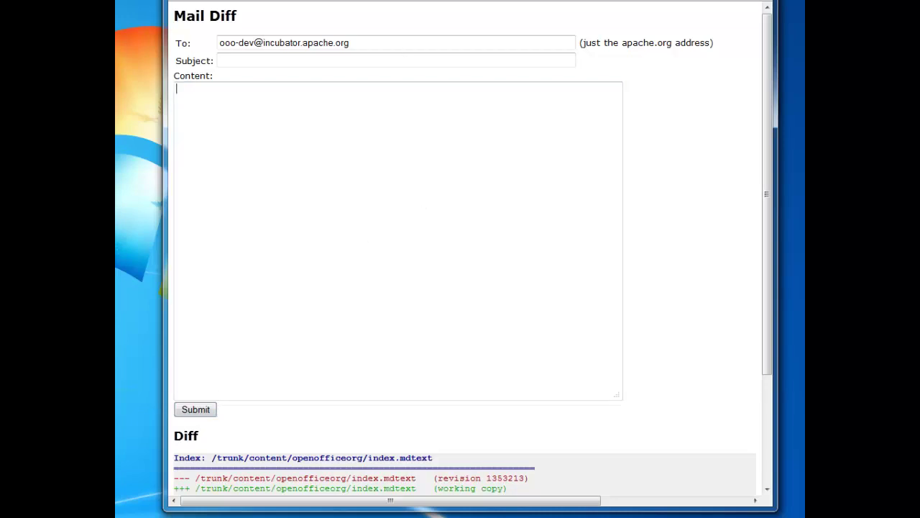
pyautogui.click(222, 43)
pyautogui.click(385, 41)
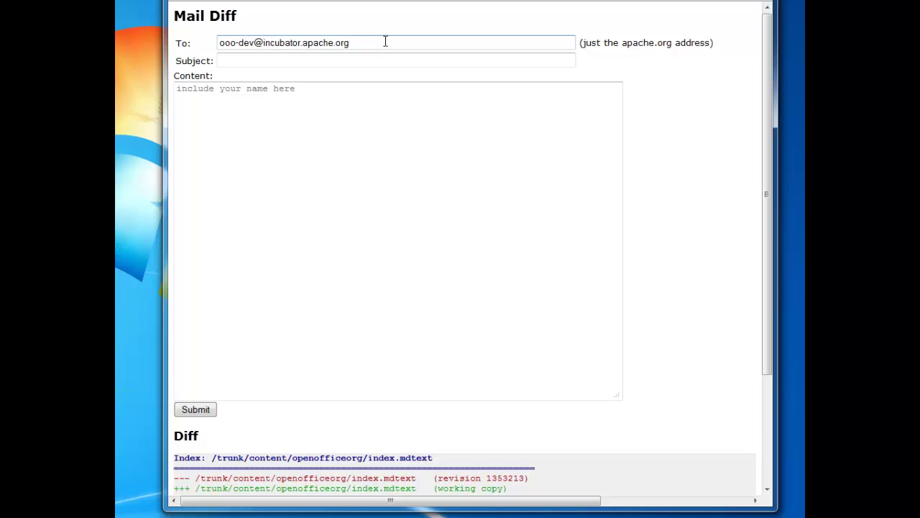
pyautogui.hotkey('ctrl', 'a')
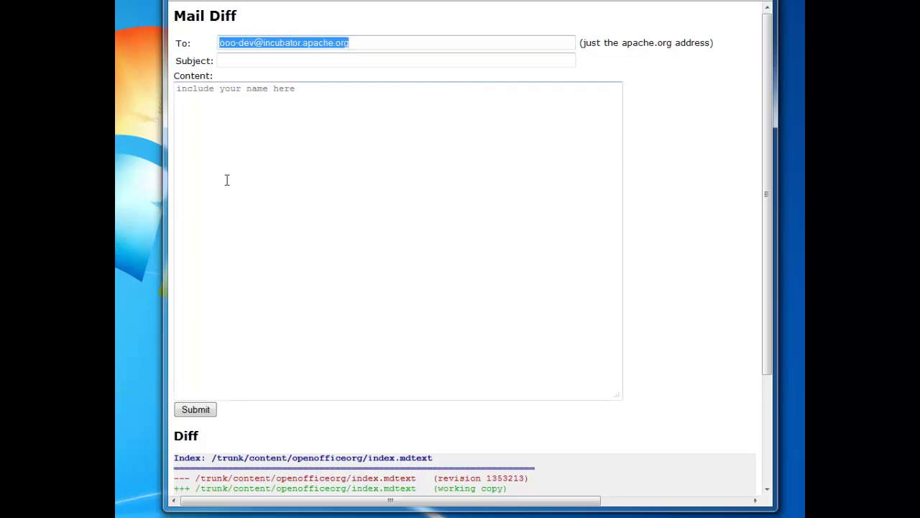